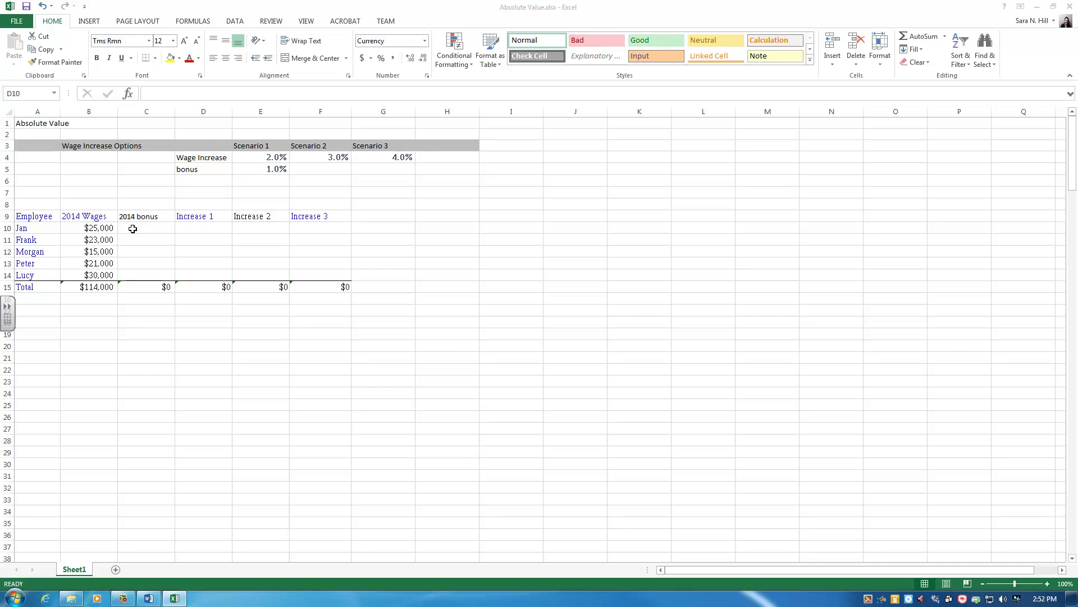
# Step: Enter =B10*E5 in C10, multiplying Jan's 2014 wages by the 1.0% bonus rate
pyautogui.click(132, 229)
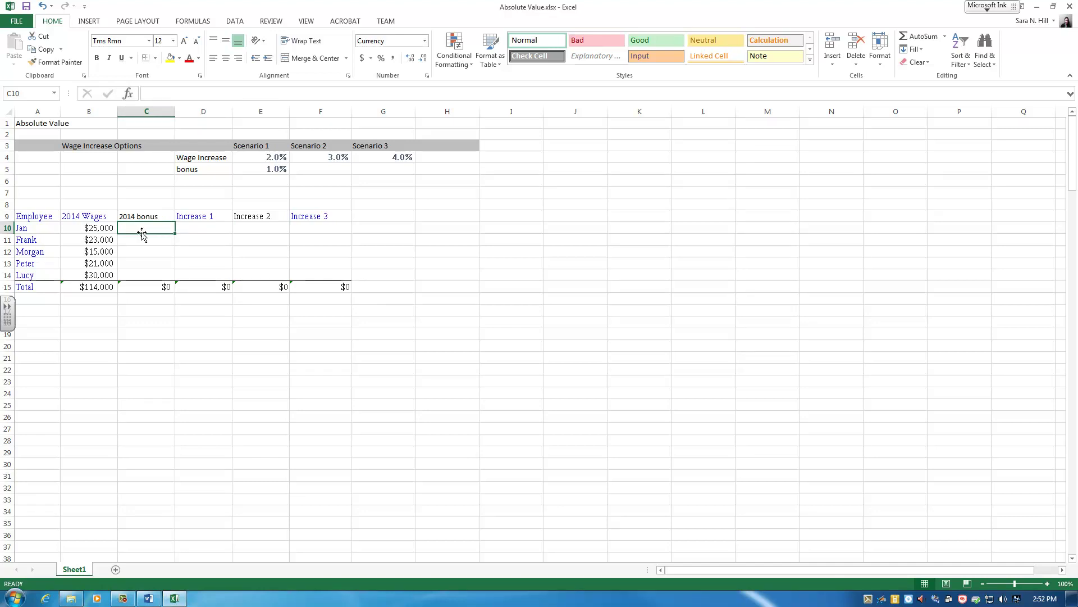
pyautogui.write('=')
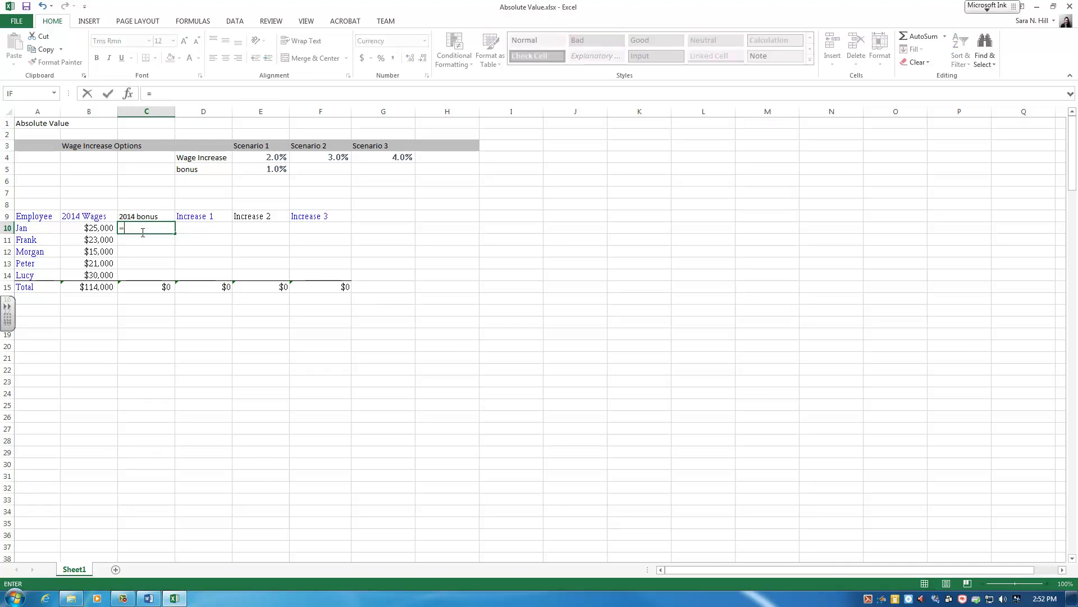
pyautogui.click(93, 228)
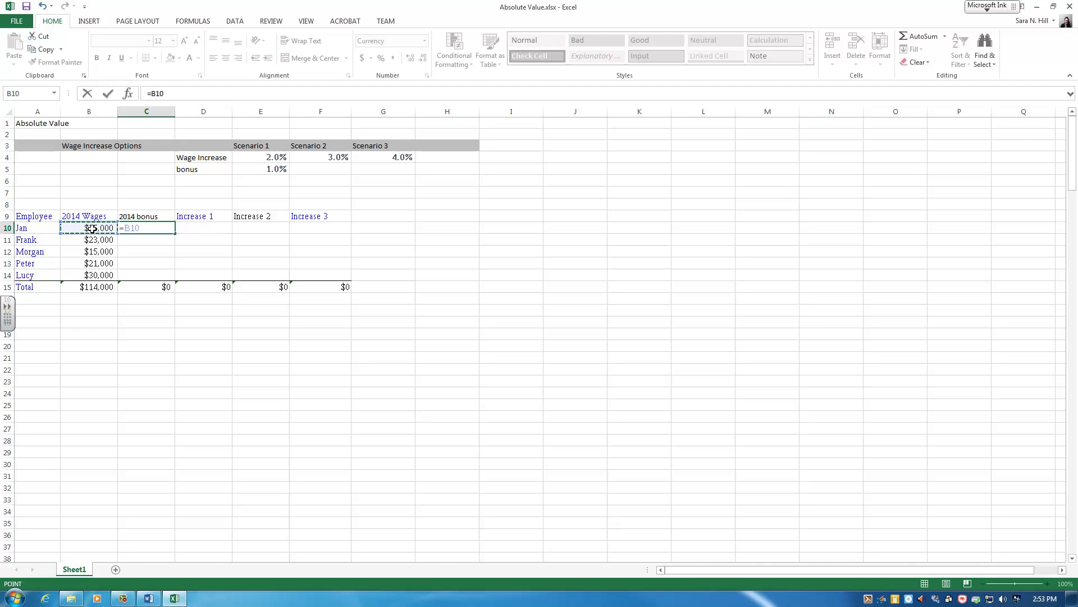
pyautogui.write('*')
pyautogui.click(254, 169)
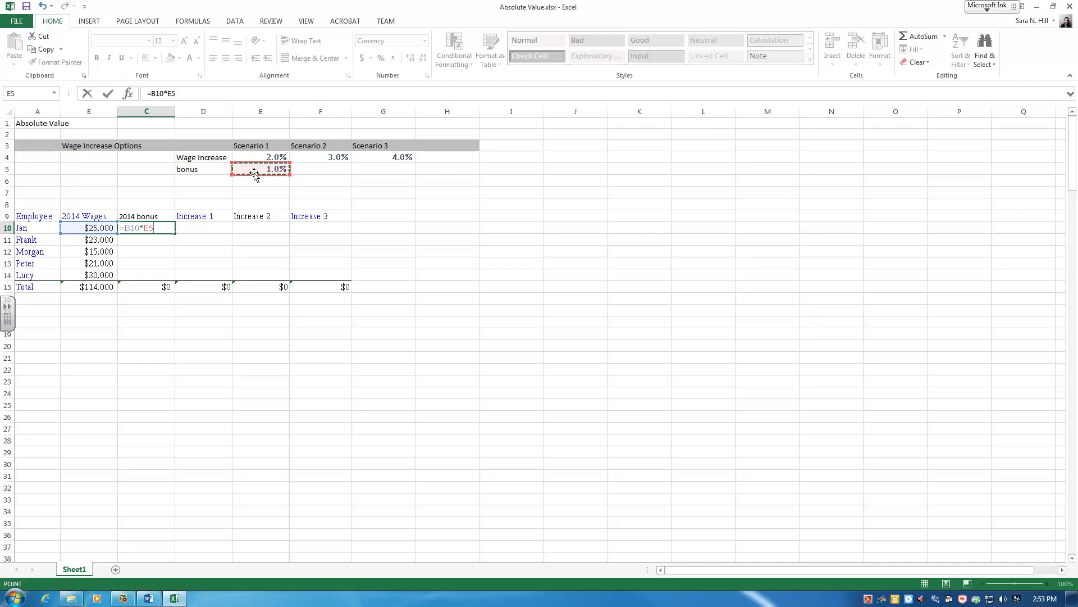
# Step: Make the rate reference absolute and commit =B10*$E$5 in C10, showing $250
pyautogui.click(167, 94)
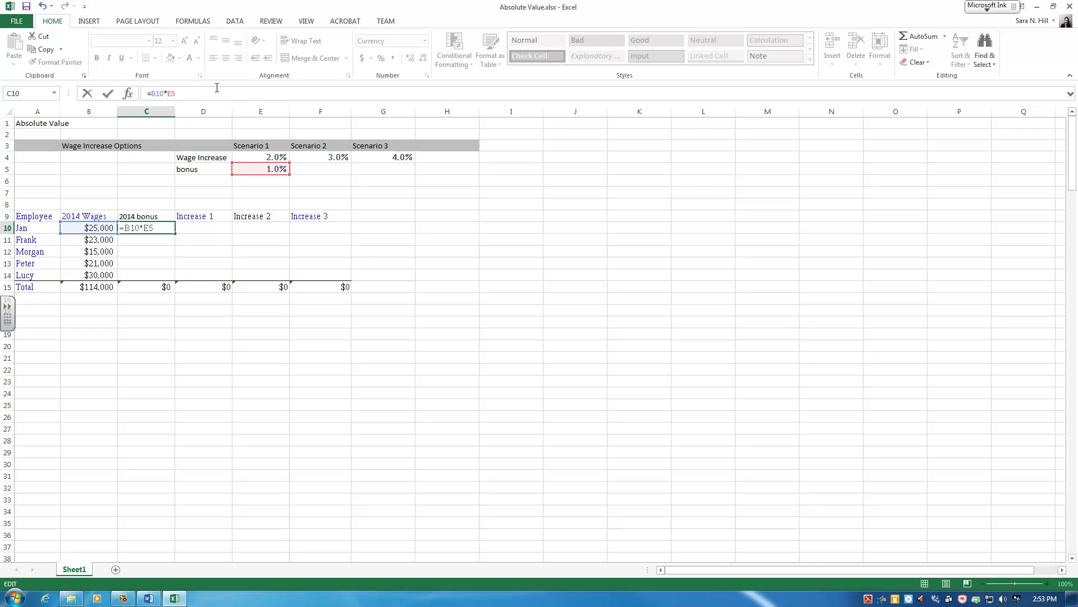
pyautogui.write('$')
pyautogui.click(175, 94)
pyautogui.write('$')
pyautogui.click(177, 94)
pyautogui.press('BackSpace')
pyautogui.click(174, 95)
pyautogui.press('BackSpace')
pyautogui.press('F4')
pyautogui.press('Return')
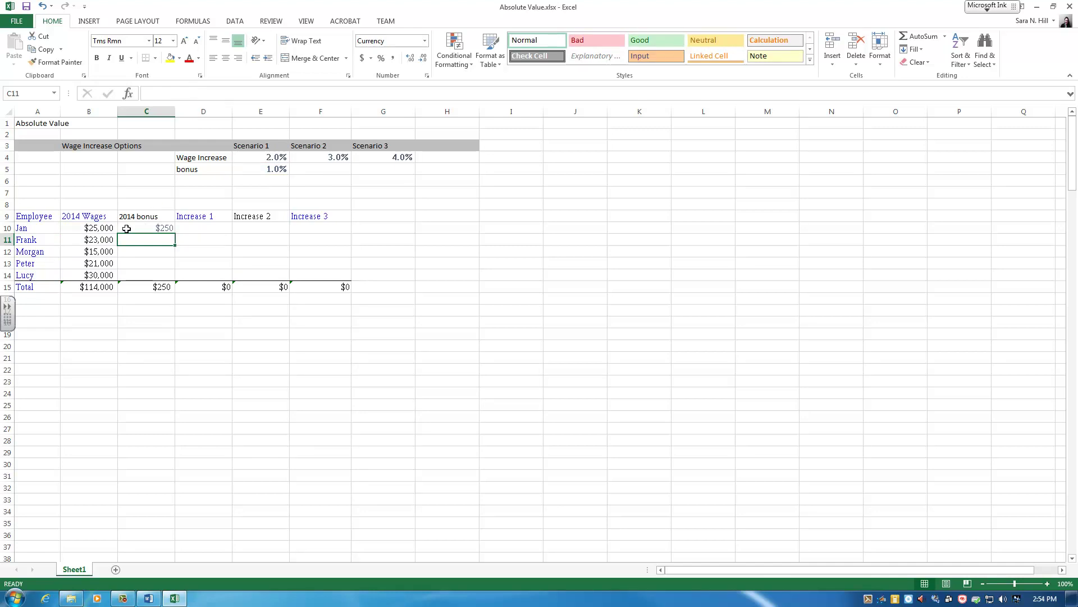
# Step: Fill C10's bonus formula down to C14 and confirm C14 reads =B14*$E$5
pyautogui.click(126, 229)
pyautogui.moveTo(175, 235); pyautogui.dragTo(174, 276)
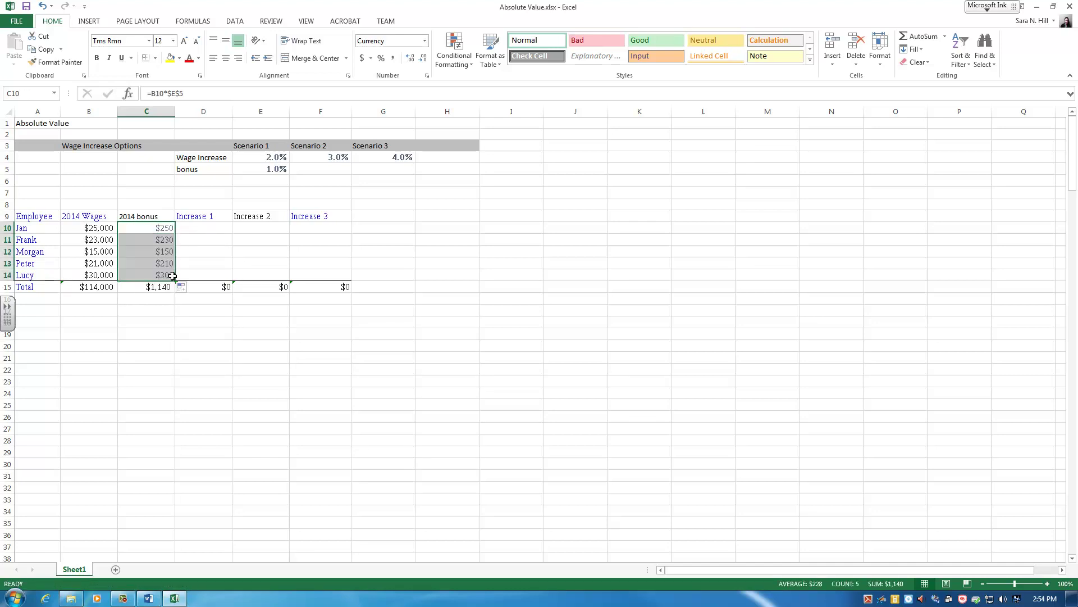
pyautogui.click(163, 308)
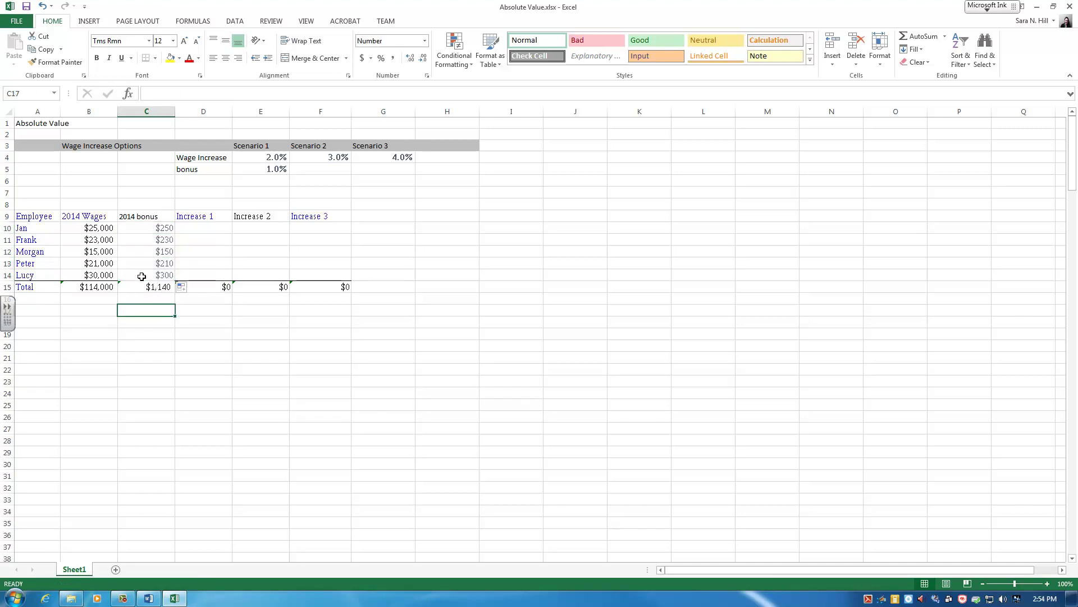
pyautogui.click(142, 275)
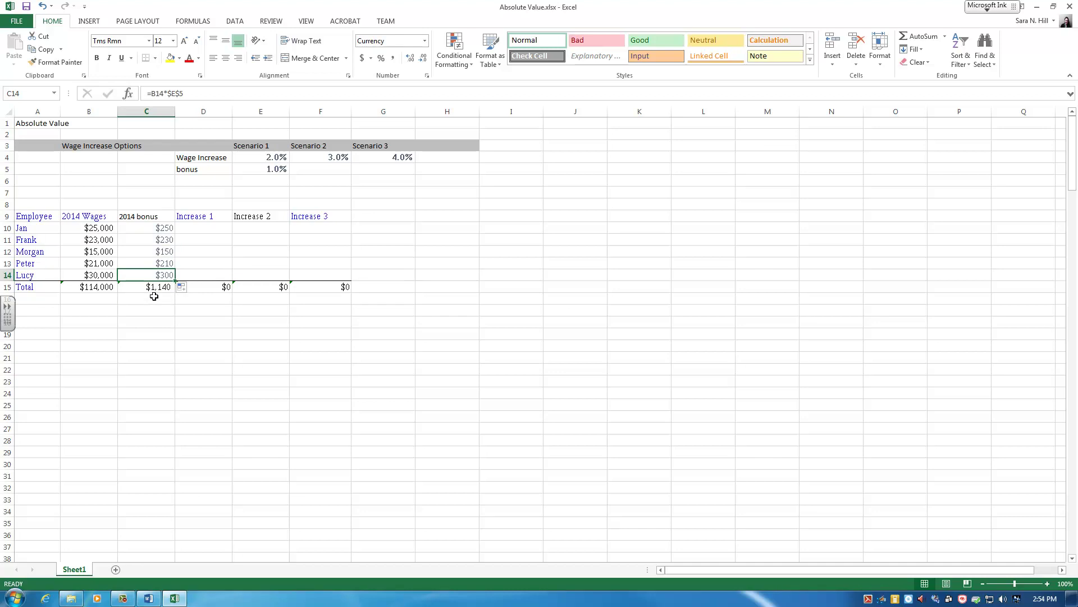
pyautogui.press('Escape')
pyautogui.click(168, 322)
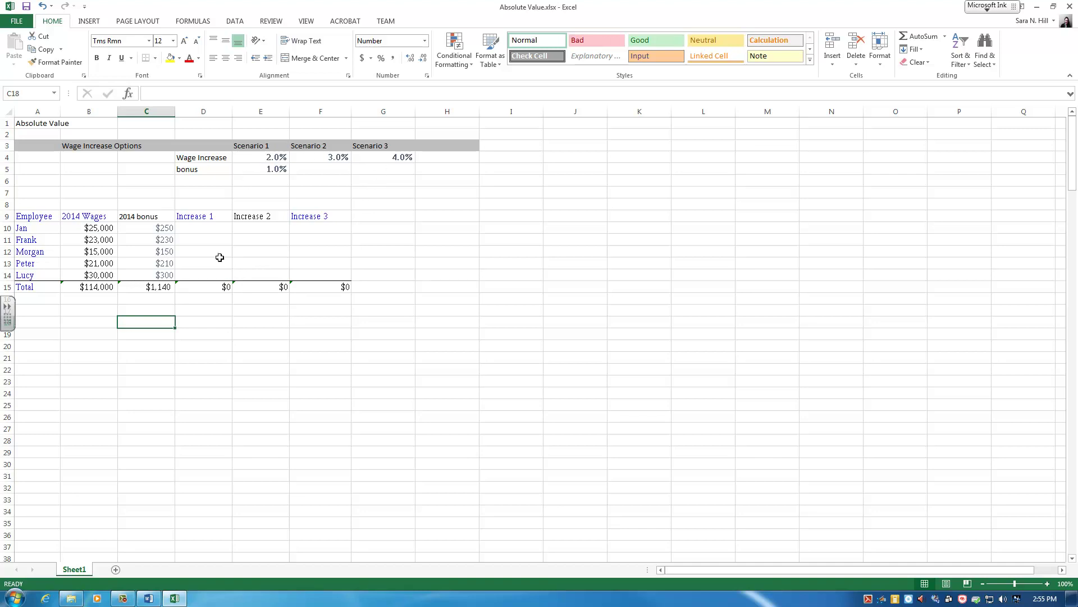
# Step: Enter =B10*E4 in D10 for Jan's Increase 1 using the Scenario 1 rate
pyautogui.click(198, 230)
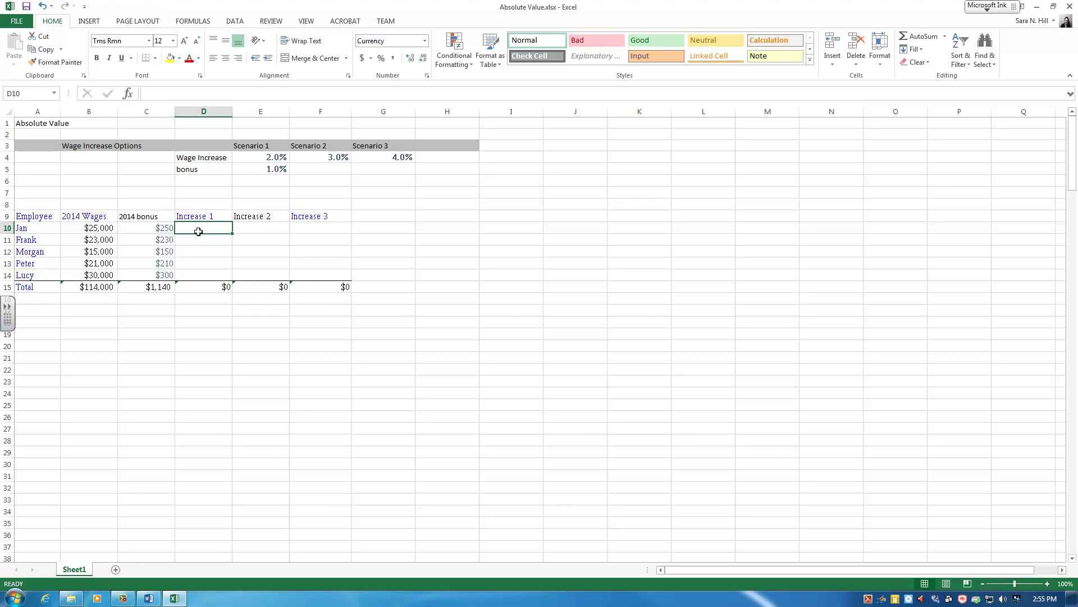
pyautogui.write('=')
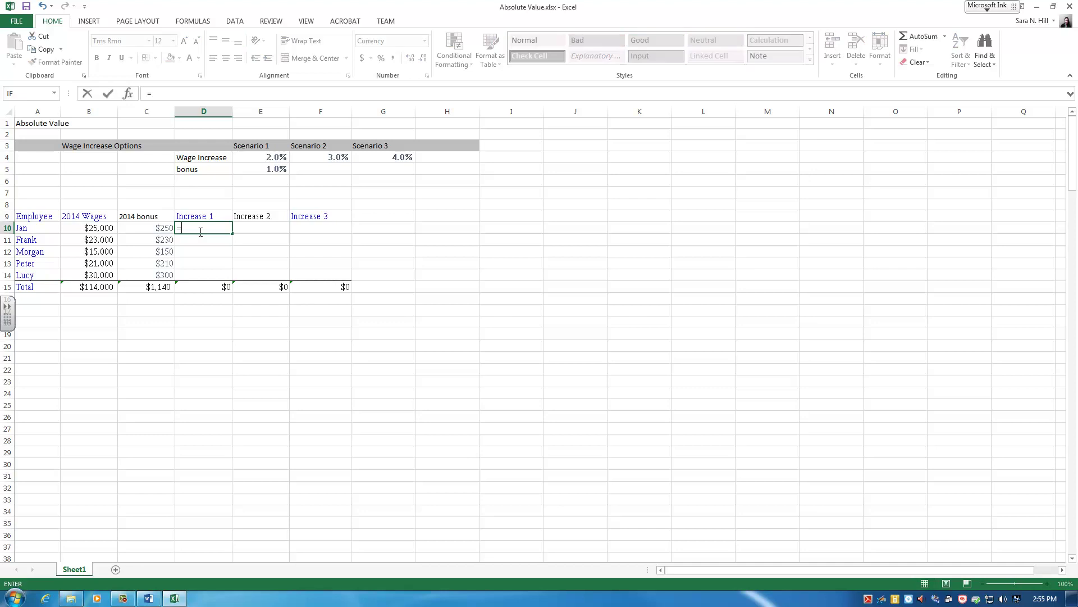
pyautogui.click(91, 229)
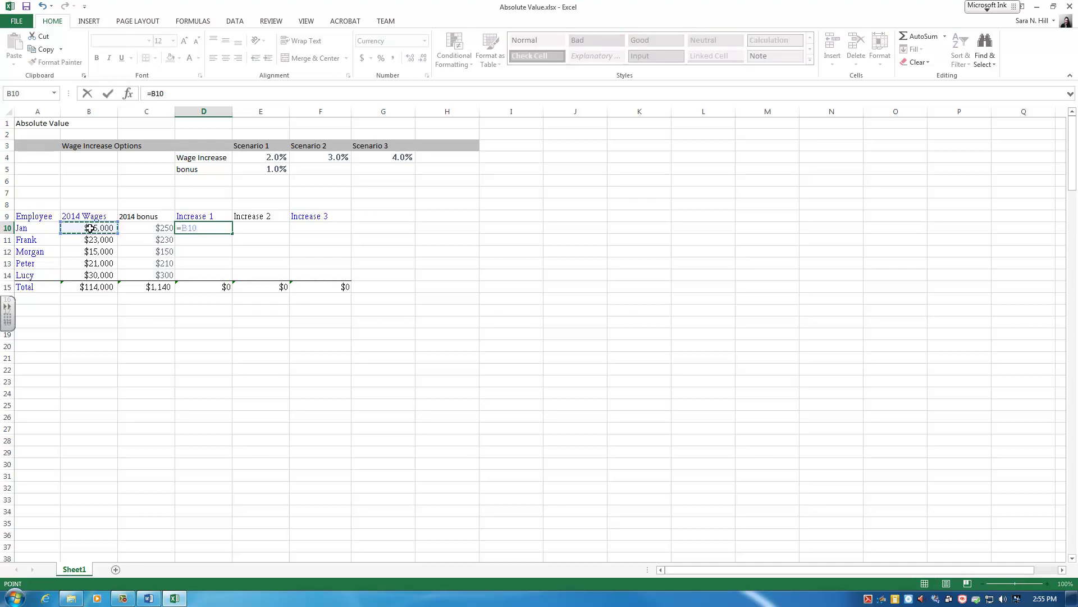
pyautogui.write('*')
pyautogui.click(247, 157)
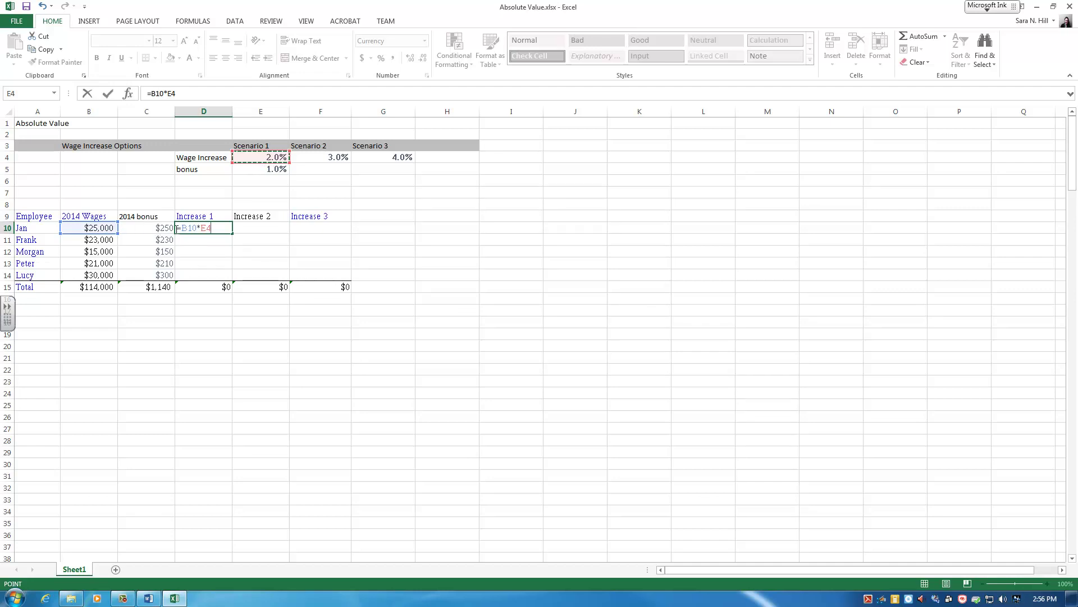
# Step: Lock column B so D10's formula reads =$B10*E4
pyautogui.click(212, 229)
pyautogui.click(181, 228)
pyautogui.write('$')
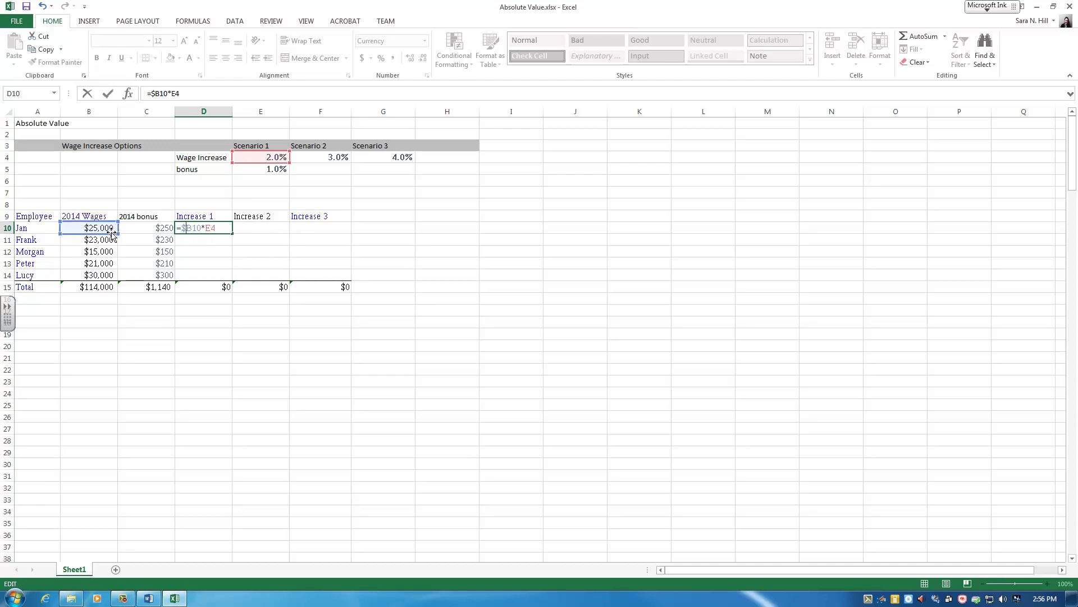
# Step: Insert a $ before the 4 so D10's formula reads =$B10*E$4
pyautogui.moveTo(112, 236); pyautogui.dragTo(105, 228)
pyautogui.click(213, 227)
pyautogui.write('$')
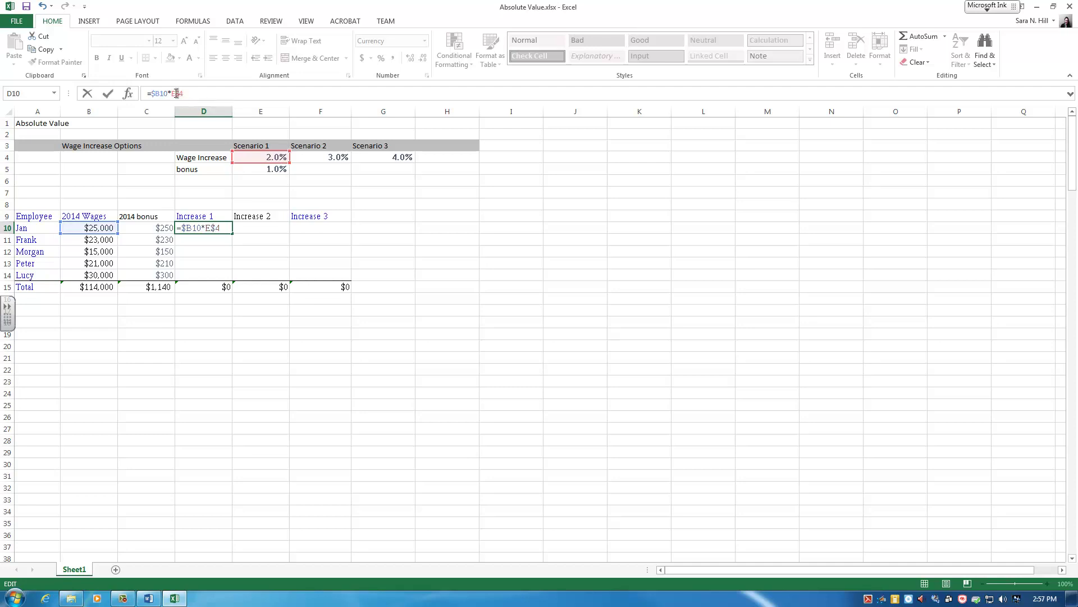
# Step: Adjust the E4 reference with F4 and commit =$B10*E$4 in D10, showing $500
pyautogui.moveTo(177, 93); pyautogui.dragTo(181, 95)
pyautogui.press('BackSpace')
pyautogui.press('F4')
pyautogui.press('F4')
pyautogui.press('F4')
pyautogui.press('F4')
pyautogui.press('F4')
pyautogui.press('F4')
pyautogui.hotkey('ctrl', 'Return')
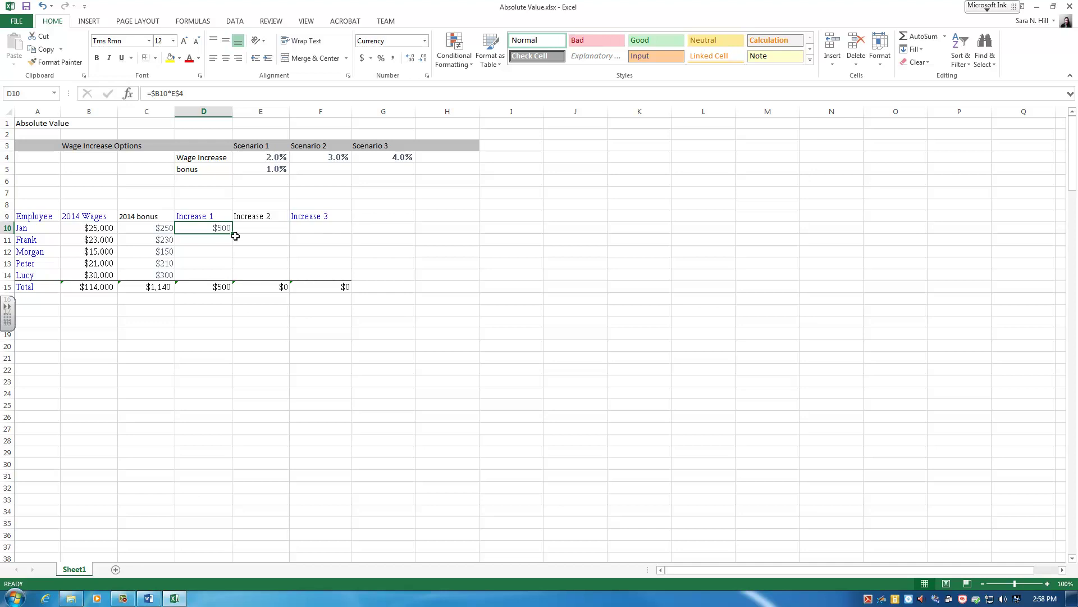
# Step: Fill D10's formula down to row 14 and across to column F, totalling $2,280, $3,420, $4,560
pyautogui.moveTo(232, 233); pyautogui.dragTo(225, 274)
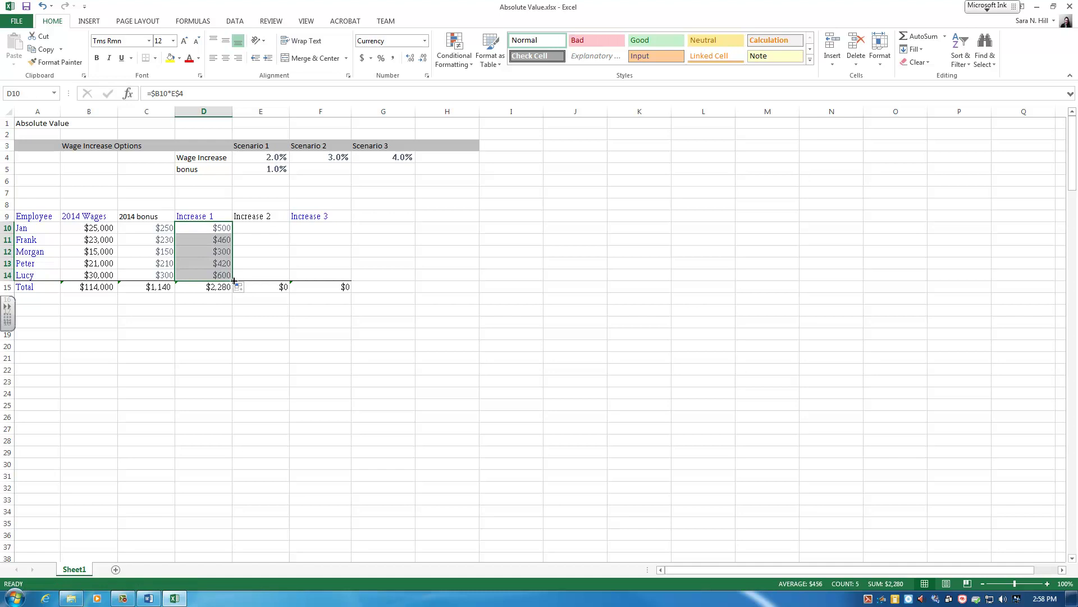
pyautogui.moveTo(231, 280); pyautogui.dragTo(334, 279)
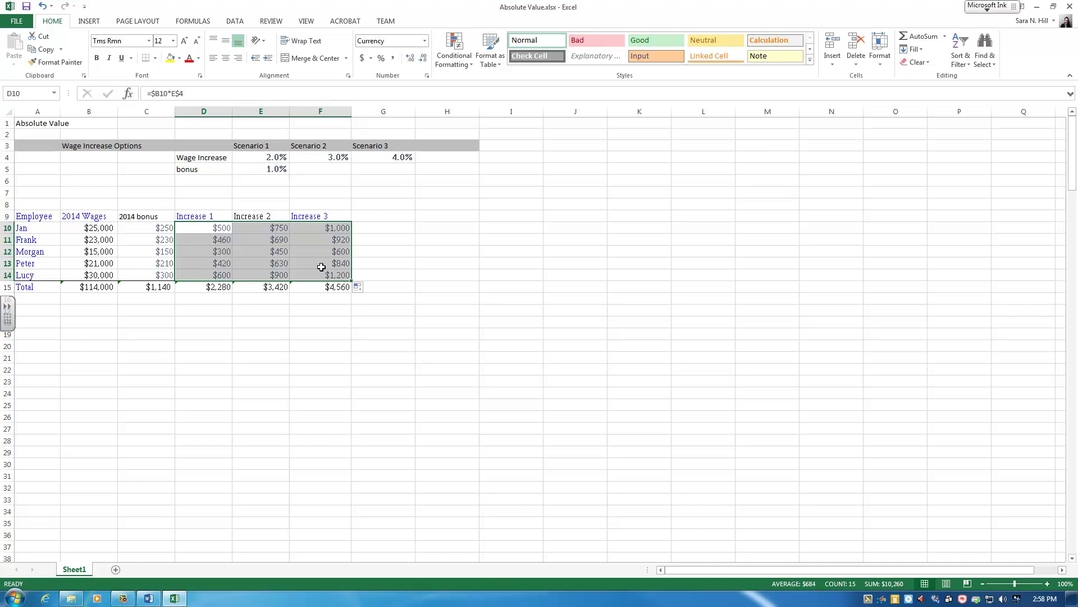
pyautogui.click(305, 306)
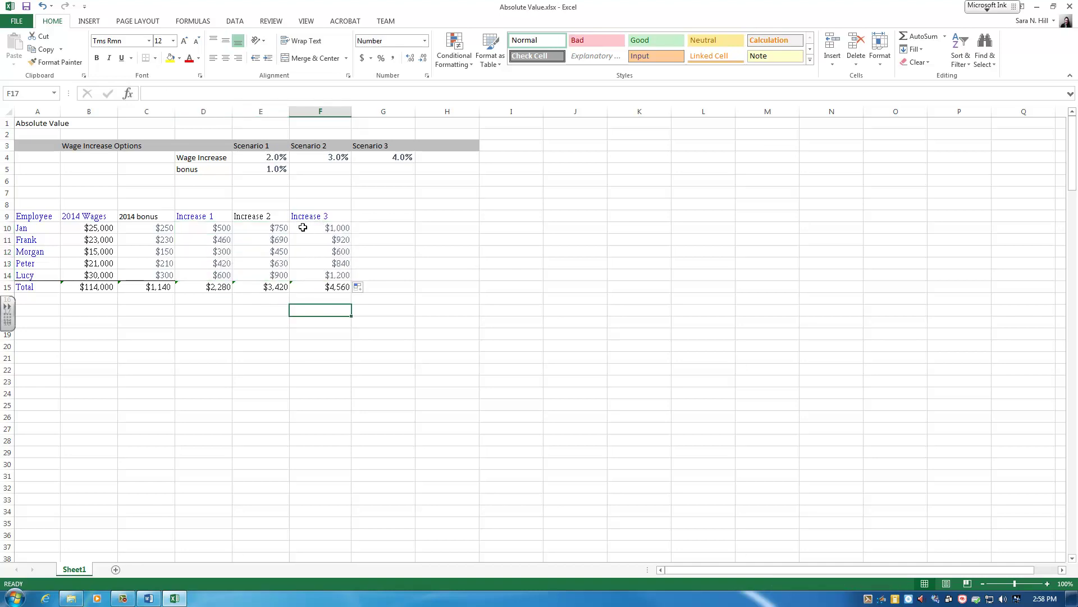
pyautogui.doubleClick(203, 227)
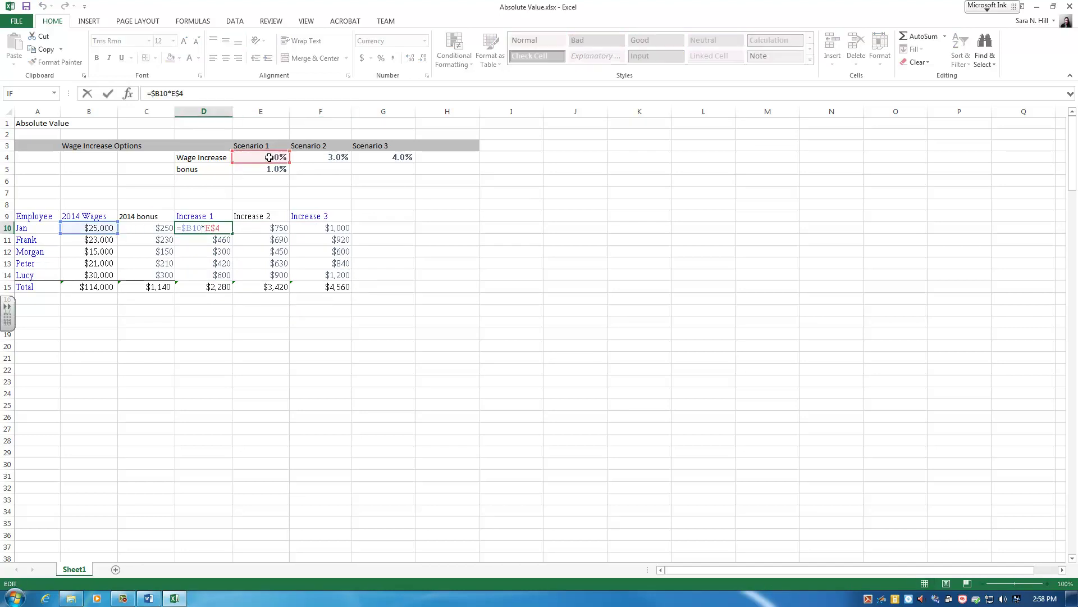
pyautogui.hotkey('ctrl', 'Return')
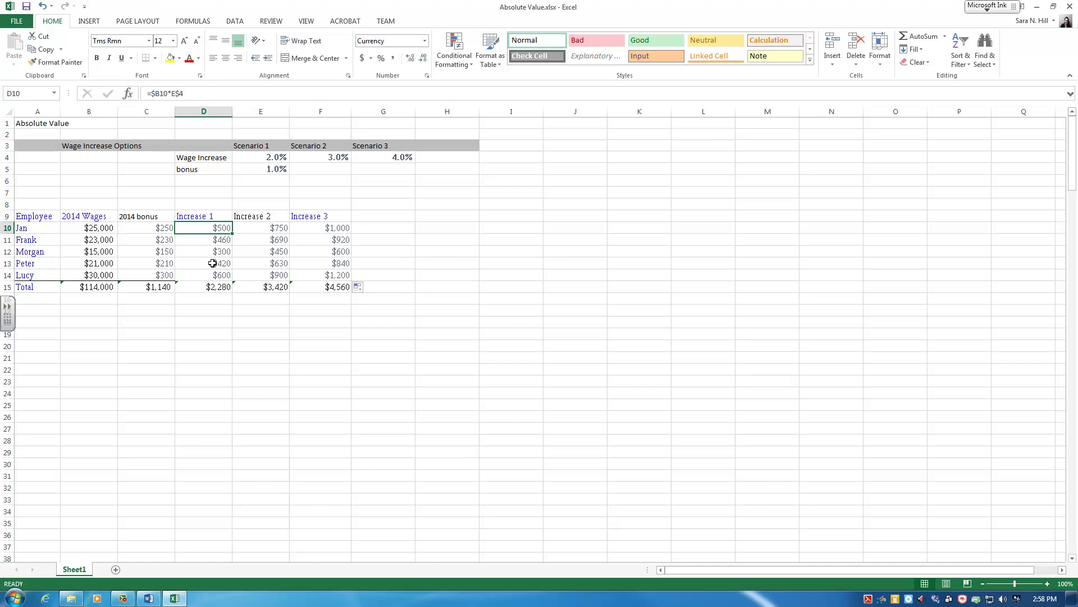
pyautogui.doubleClick(212, 262)
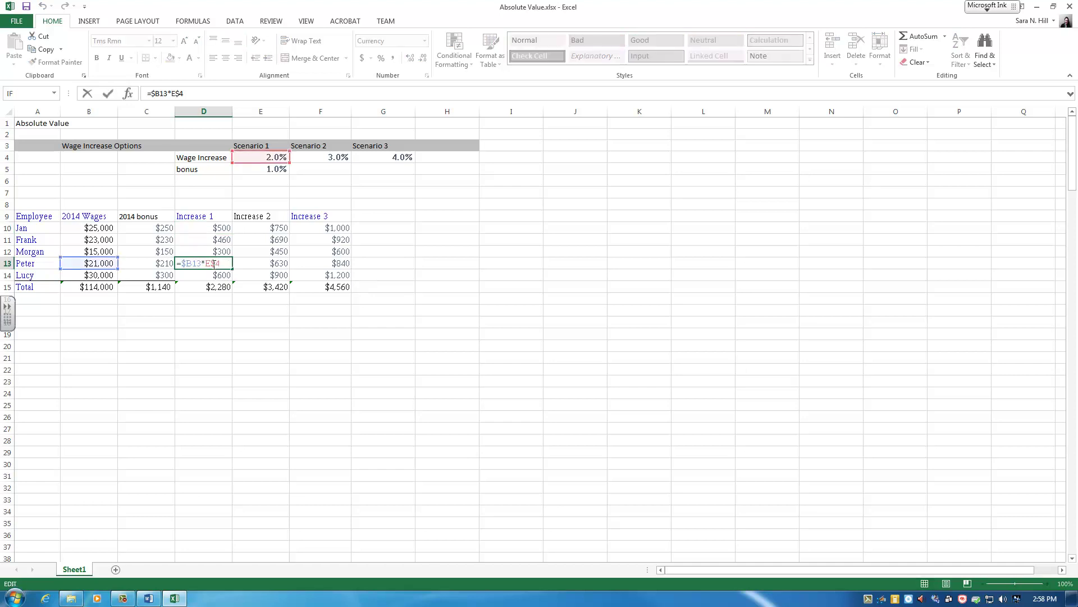
pyautogui.press('Escape')
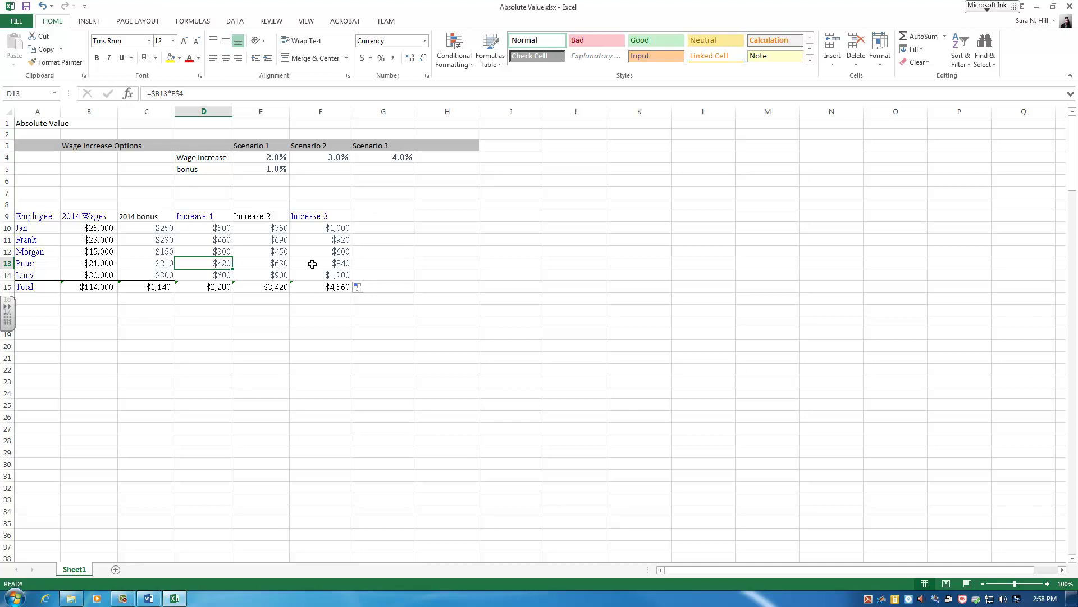
pyautogui.click(311, 264)
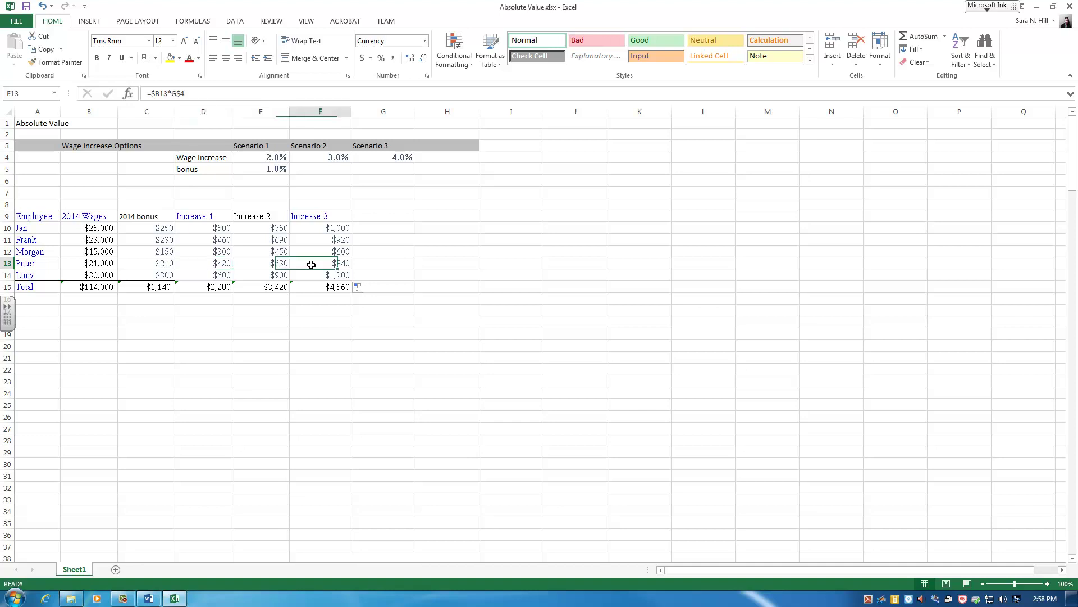
pyautogui.doubleClick(311, 264)
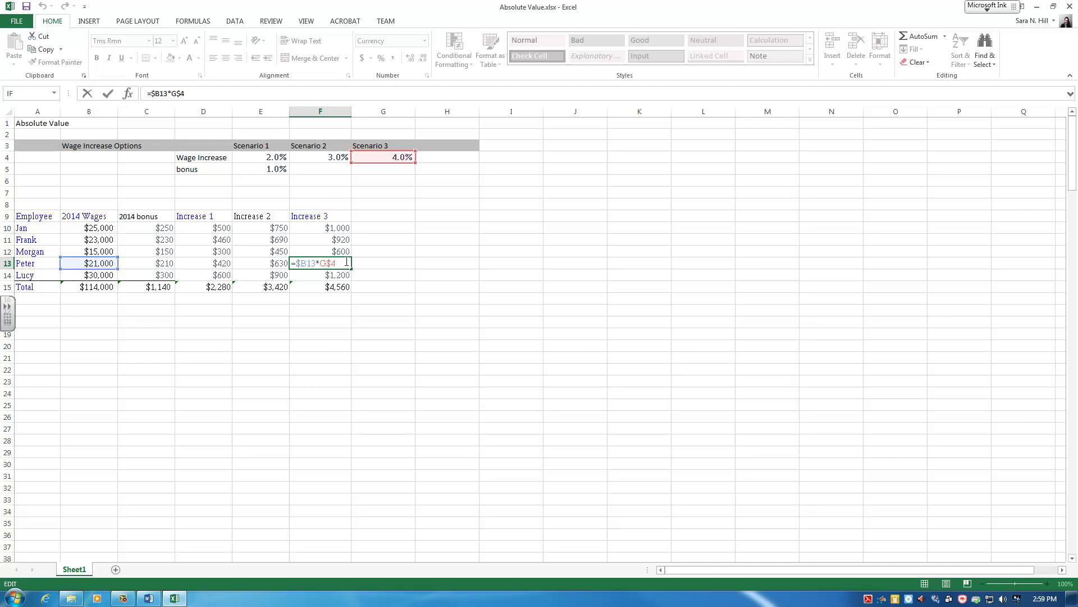
pyautogui.hotkey('ctrl', 'Return')
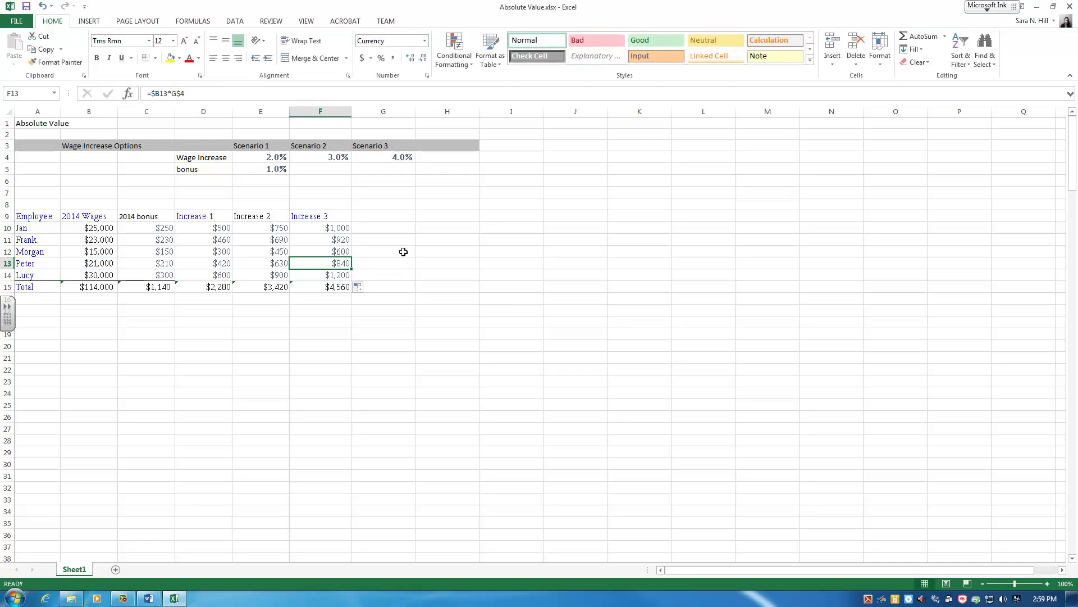
pyautogui.moveTo(204, 274); pyautogui.dragTo(301, 275)
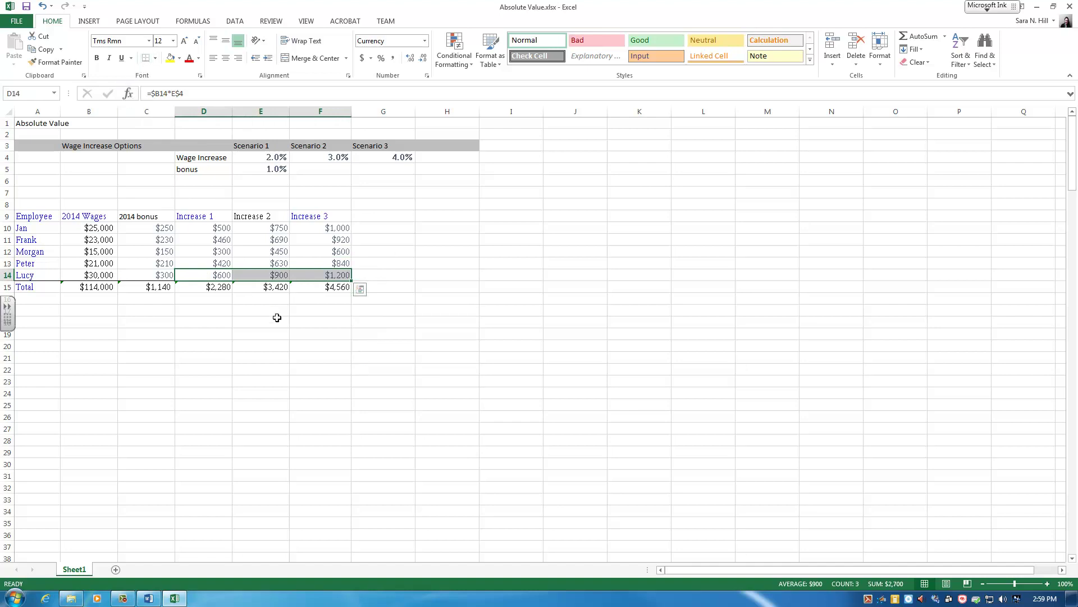
pyautogui.click(277, 320)
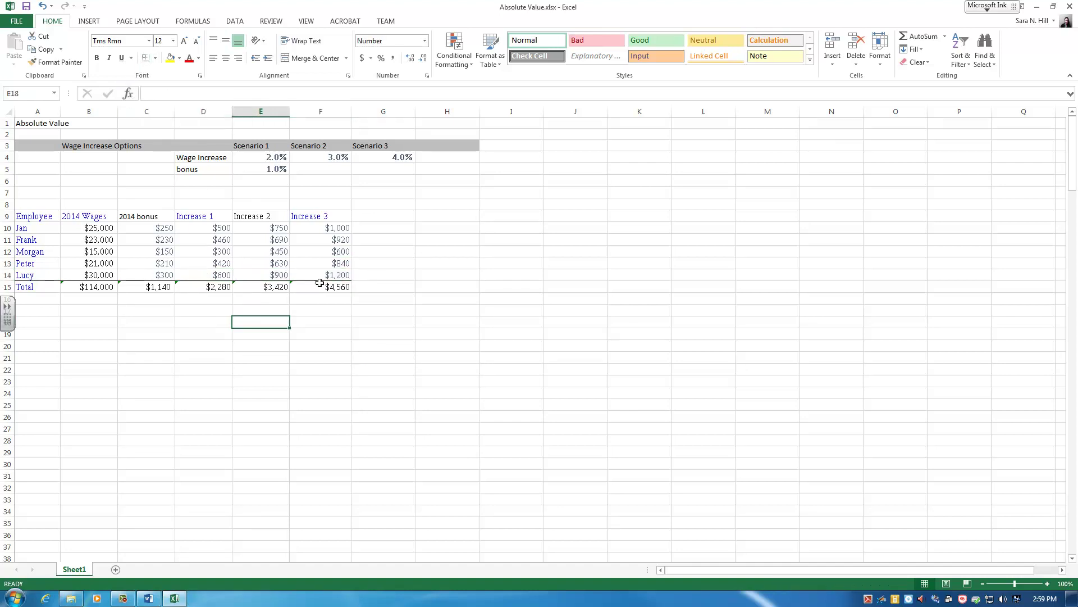